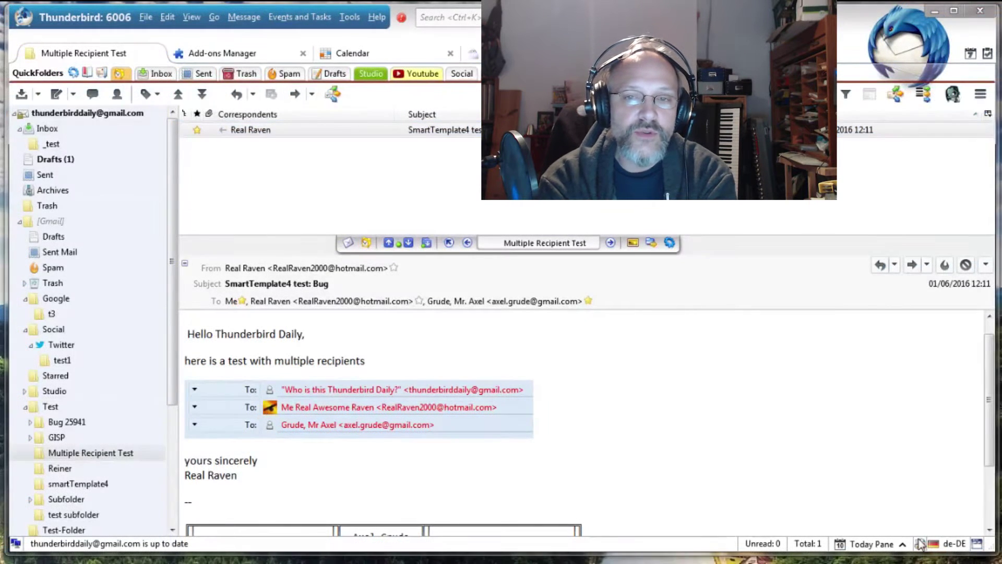
Go to the SmartTemplate4 About page and ask to see the version 1.3 change log
click(919, 543)
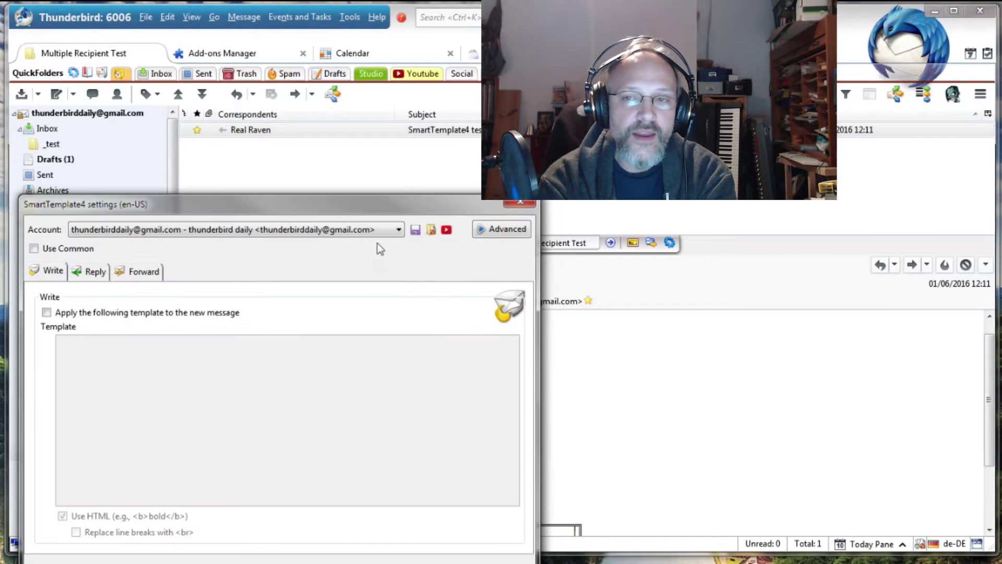
click(488, 229)
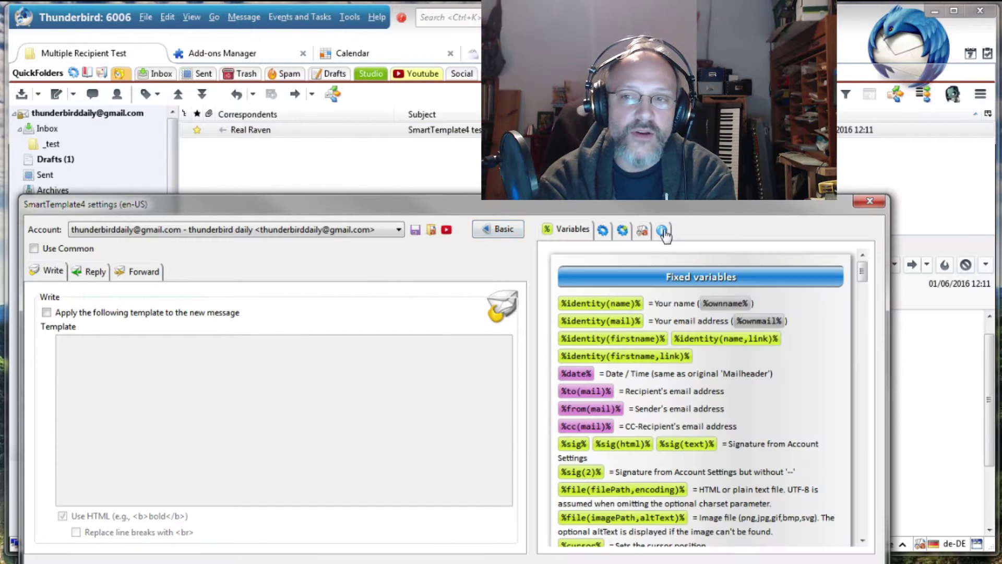
click(663, 231)
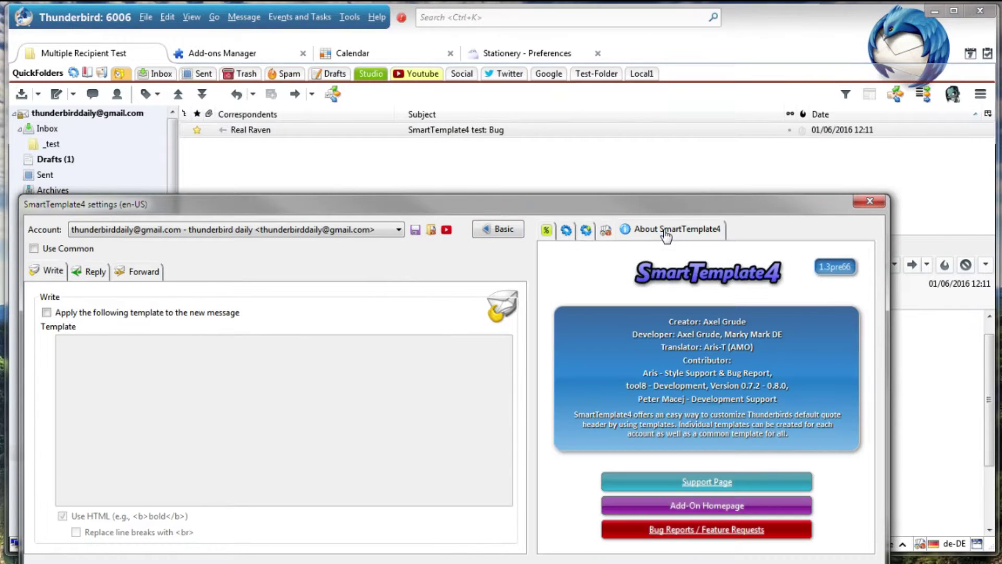
click(835, 267)
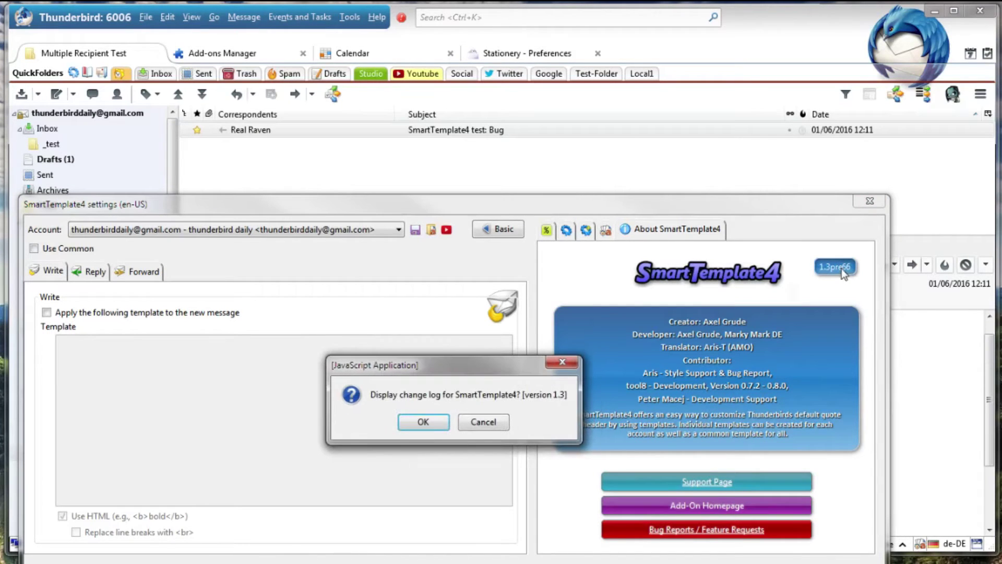
Display the SmartTemplate4 1.3 change log and scroll through its new entries
click(420, 424)
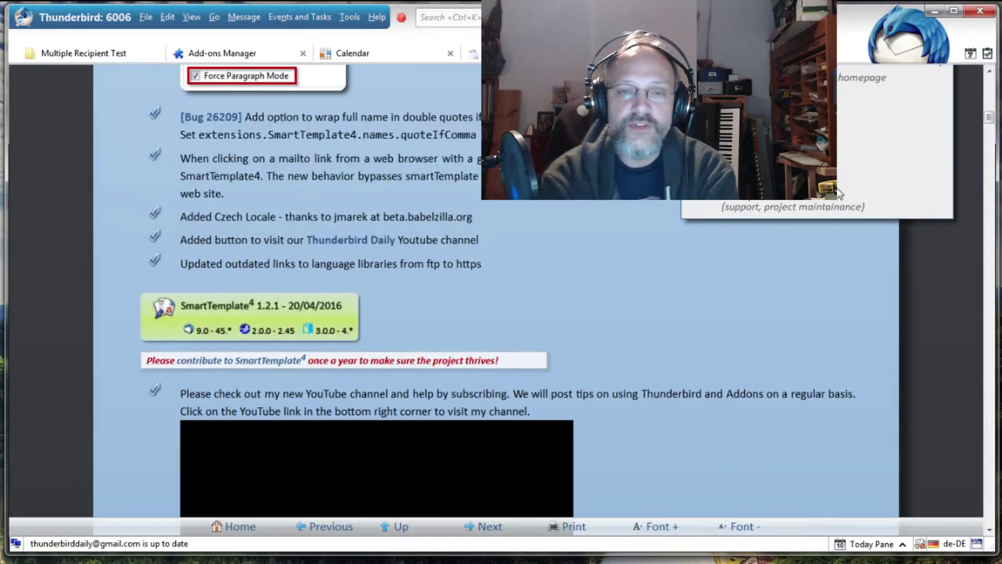
scroll(836, 192, up, 5)
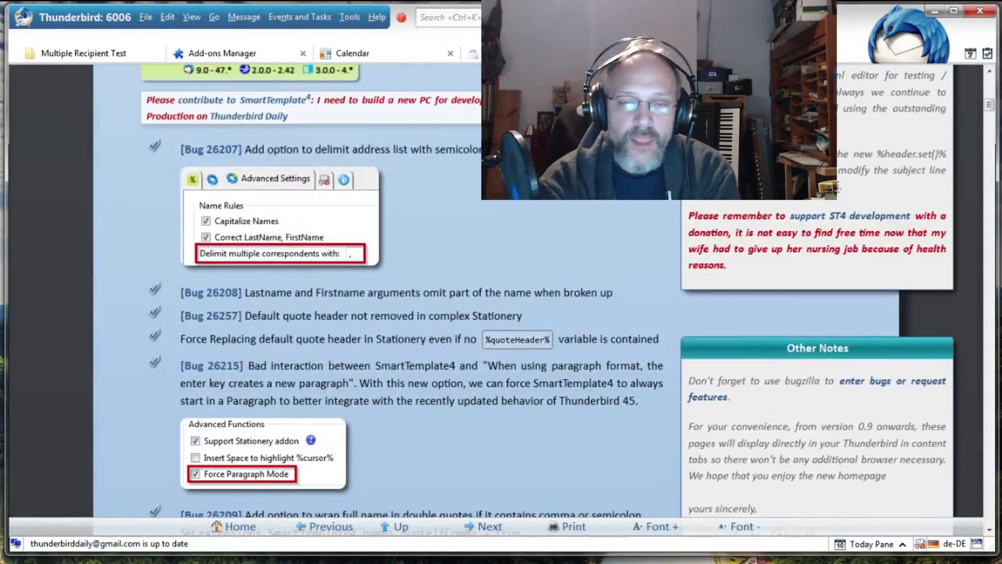
scroll(836, 192, up, 1)
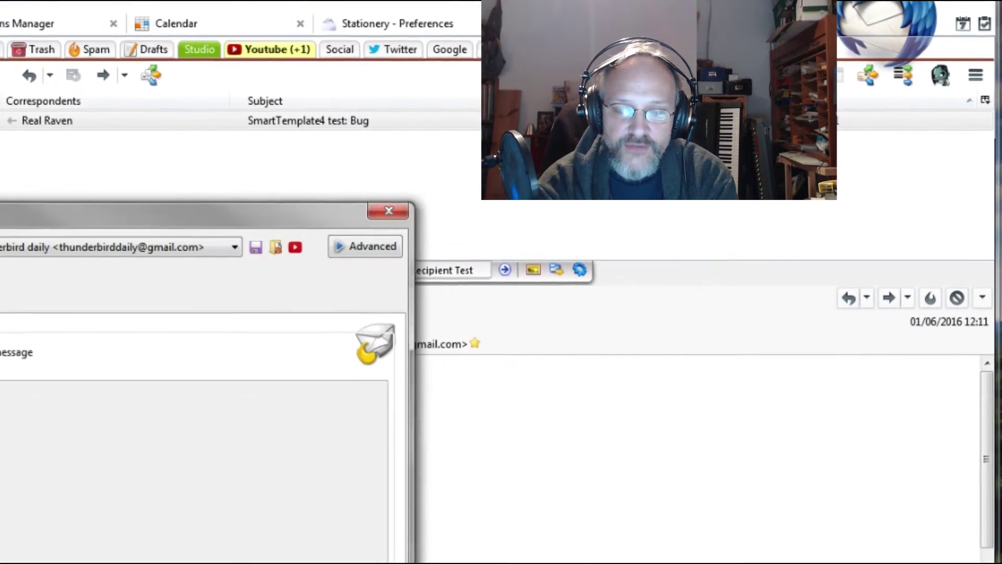
Set the 'Delimit multiple correspondents with' separator to ';' in SmartTemplate4's Advanced Settings
click(329, 253)
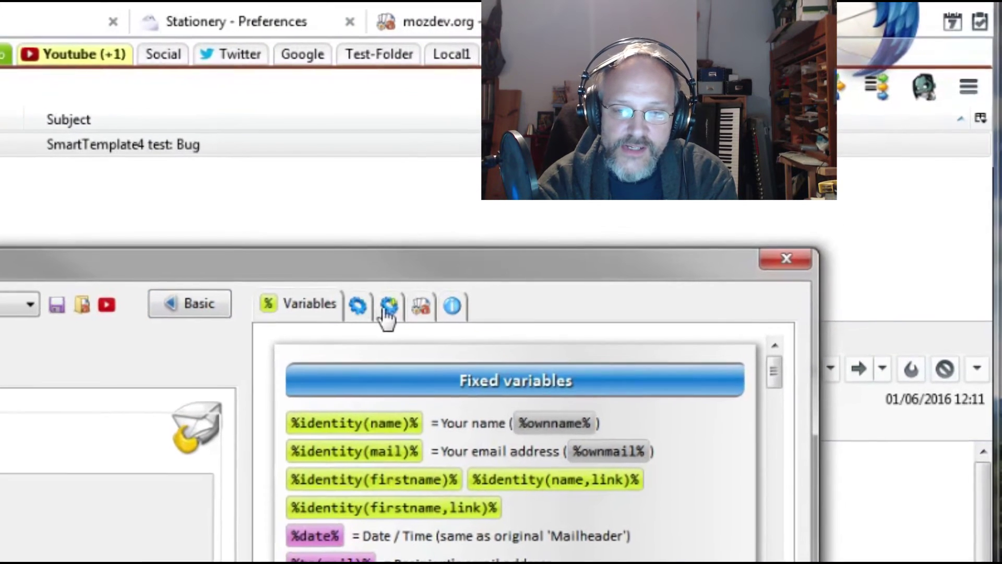
click(412, 294)
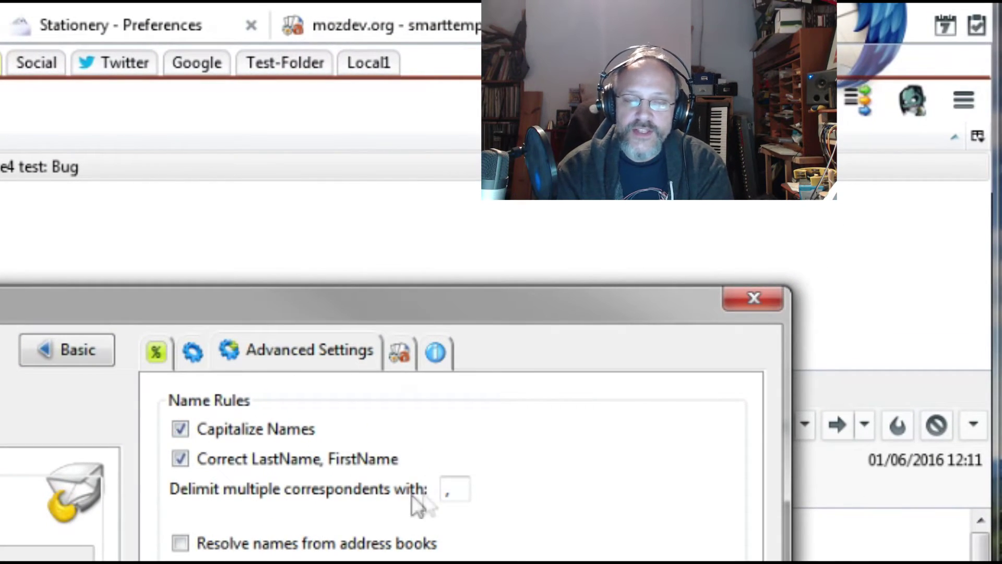
click(456, 483)
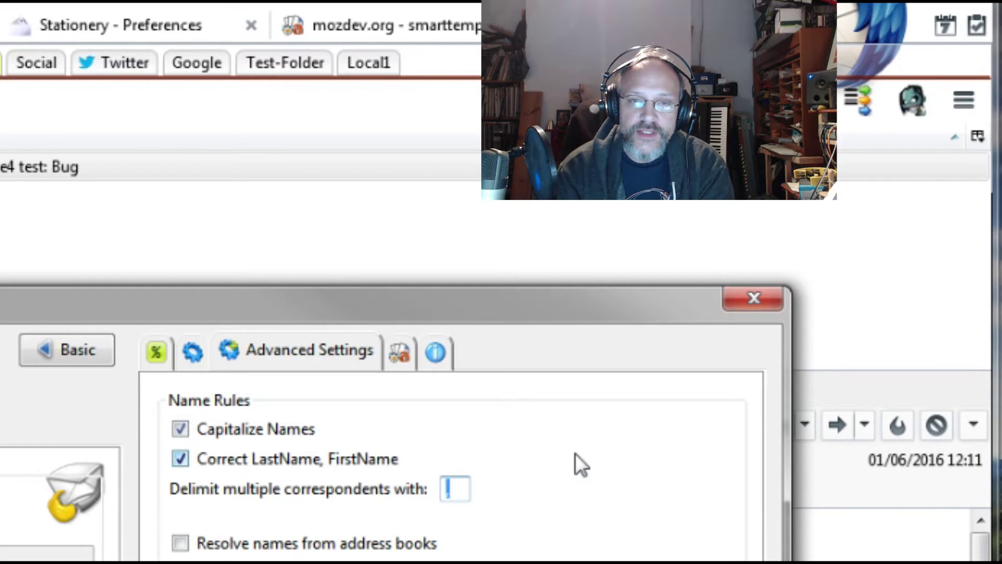
text(;)
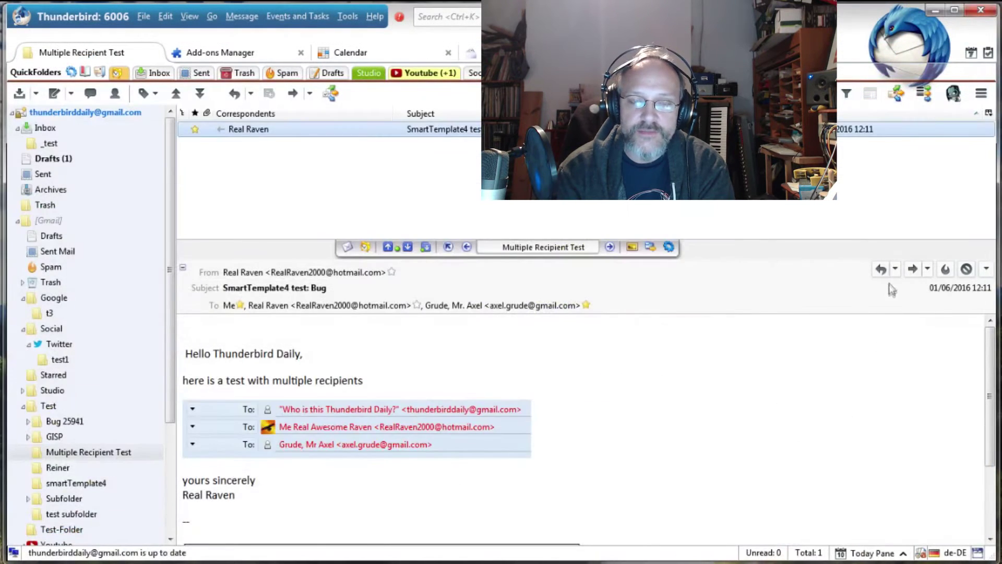
Reply to the test message and find the semicolon between recipients in the quoted To line
click(881, 269)
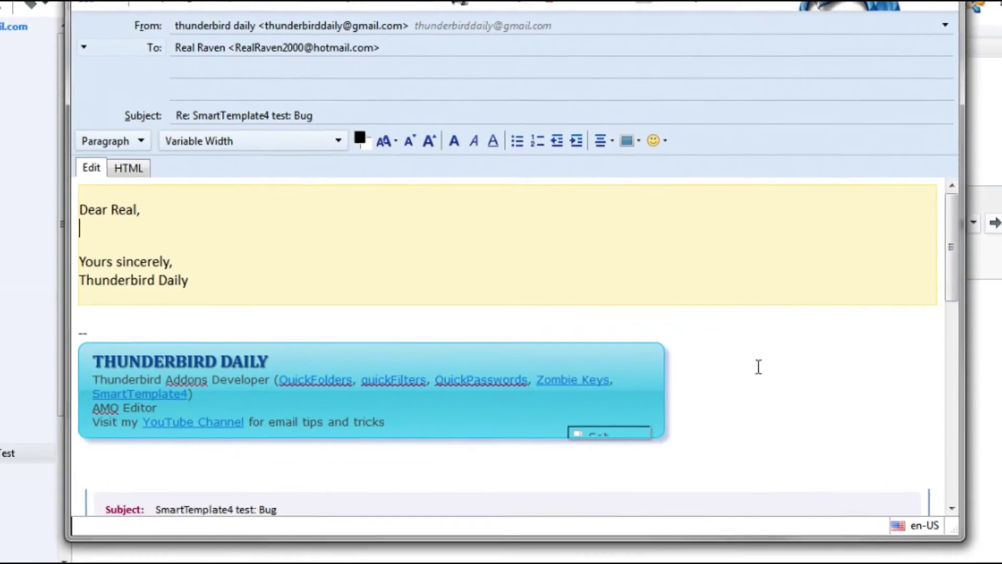
scroll(729, 398, down, 2)
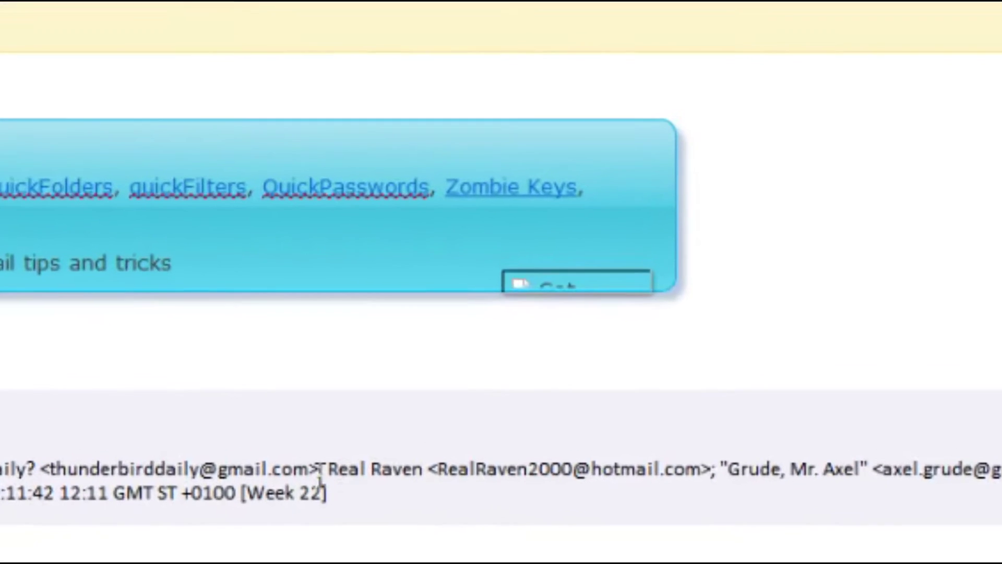
click(452, 456)
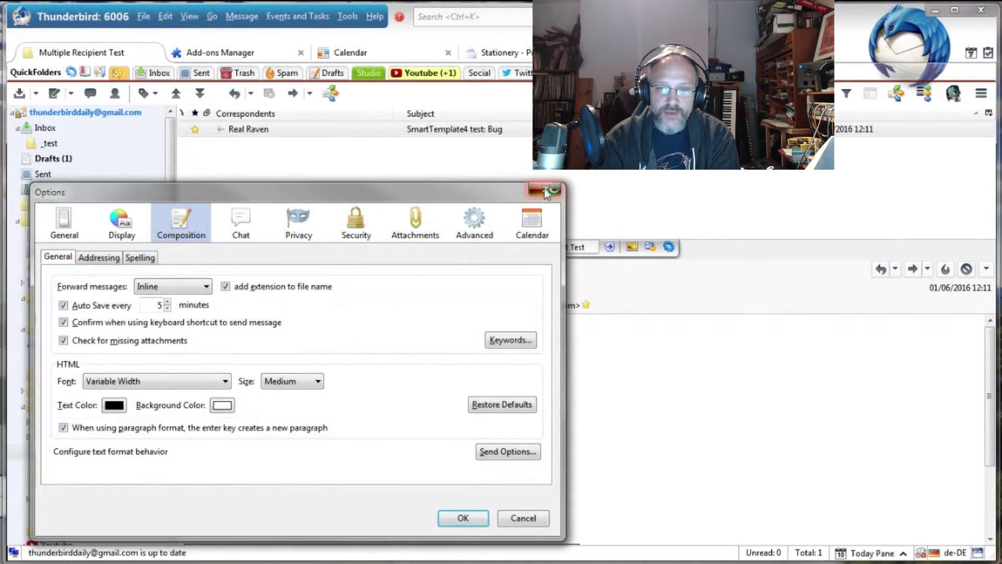
Close Thunderbird Options and save SmartTemplate4 settings with Force Paragraph Mode checked
click(546, 191)
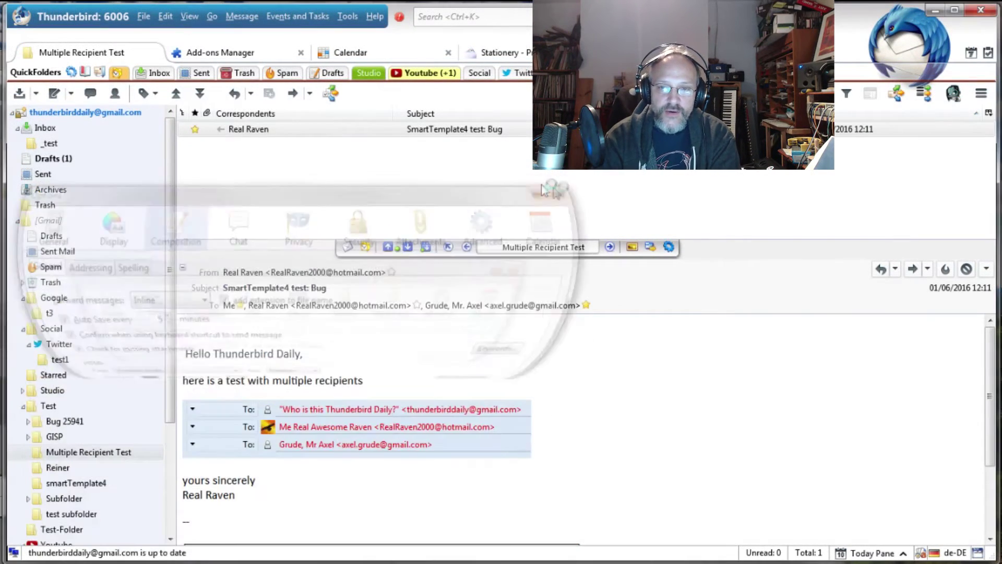
click(920, 553)
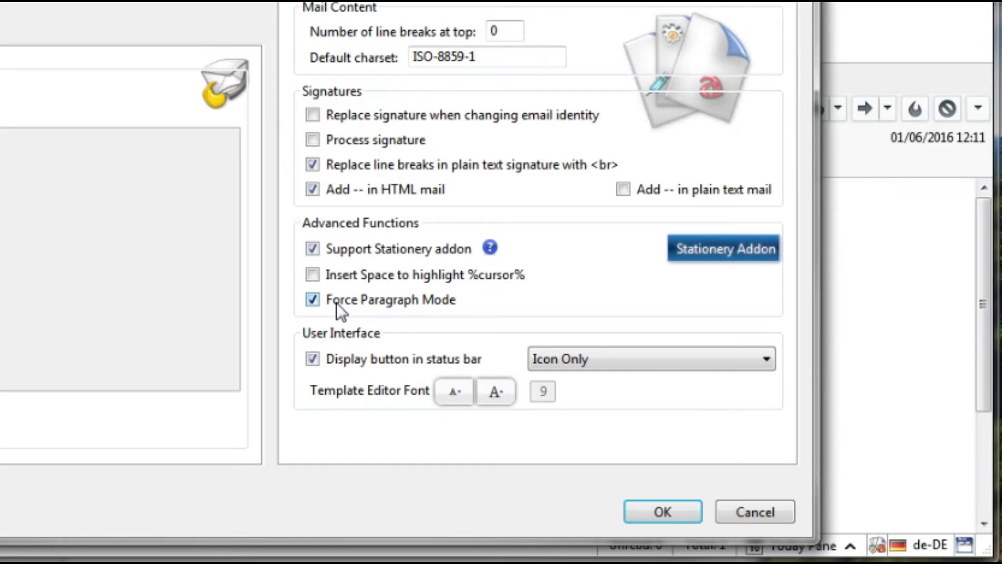
mouse_move(361, 299)
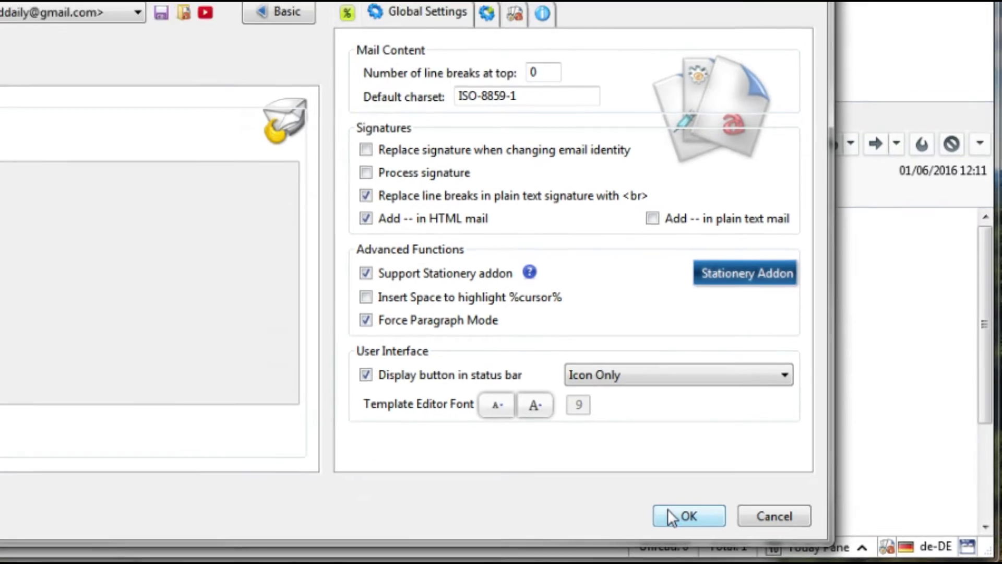
click(671, 516)
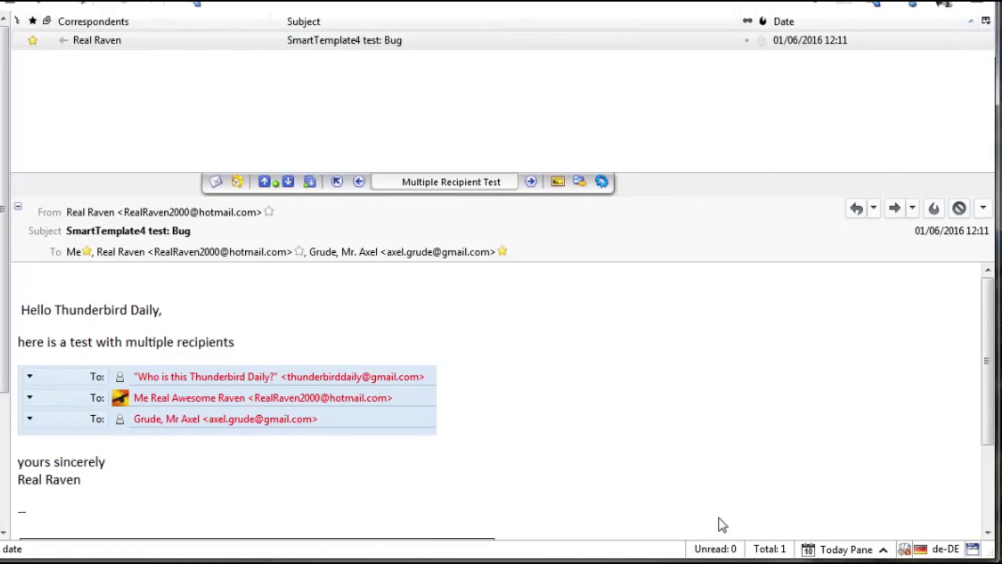
In a test reply, type two sample lines below the greeting, each starting a new paragraph
click(857, 209)
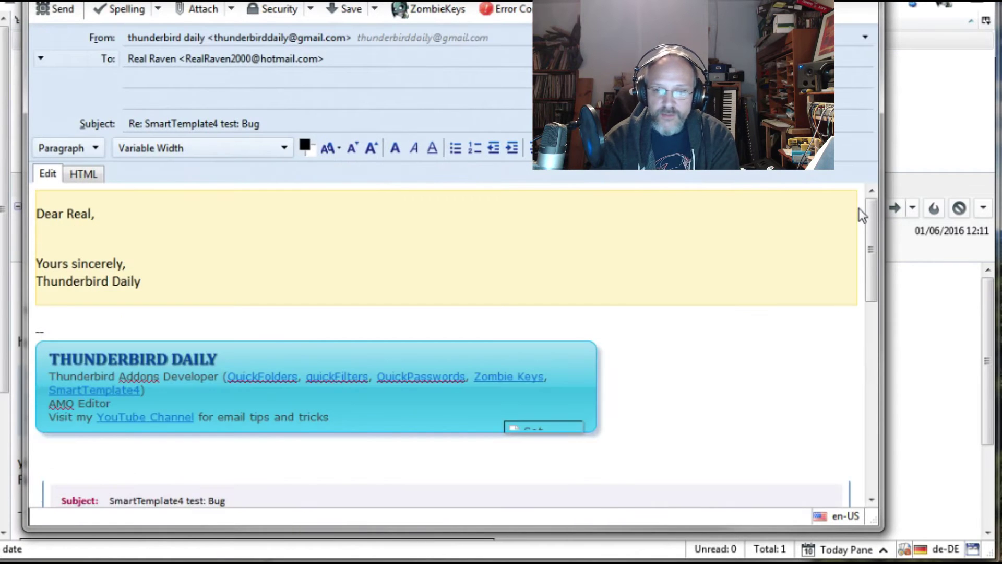
click(52, 230)
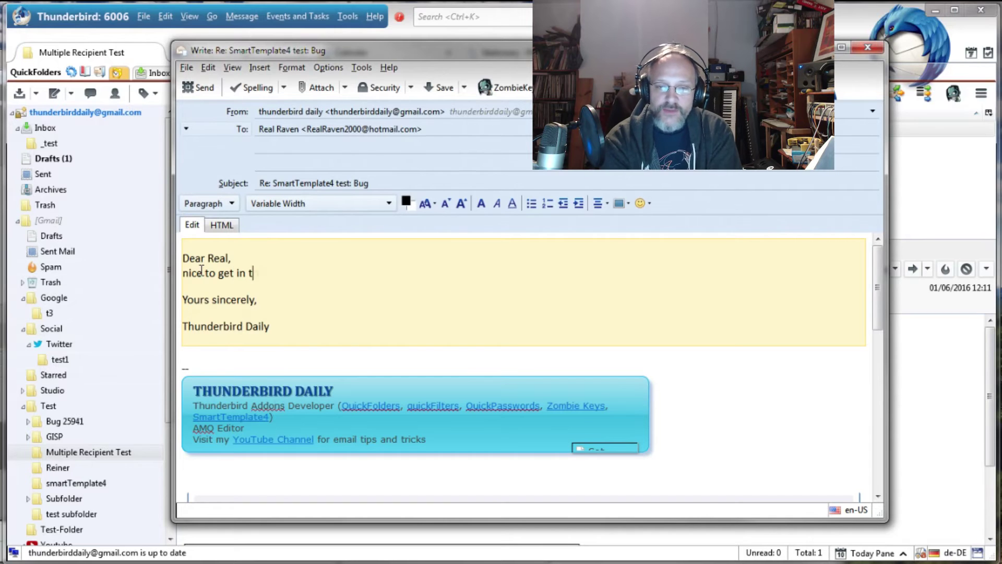
key(Return)
text(oiuhwefouihwefouhiw efpoiuhw ef)
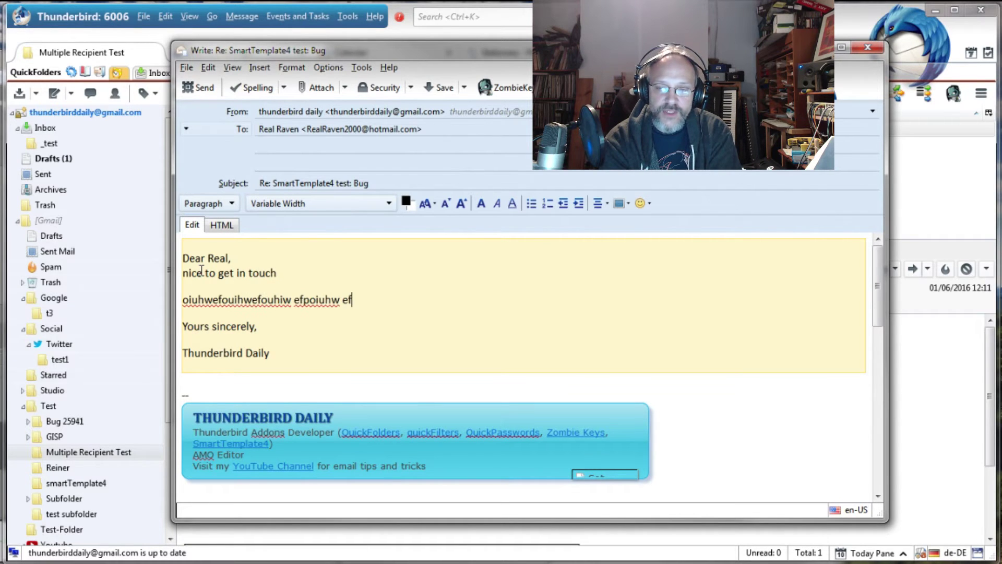
key(Return)
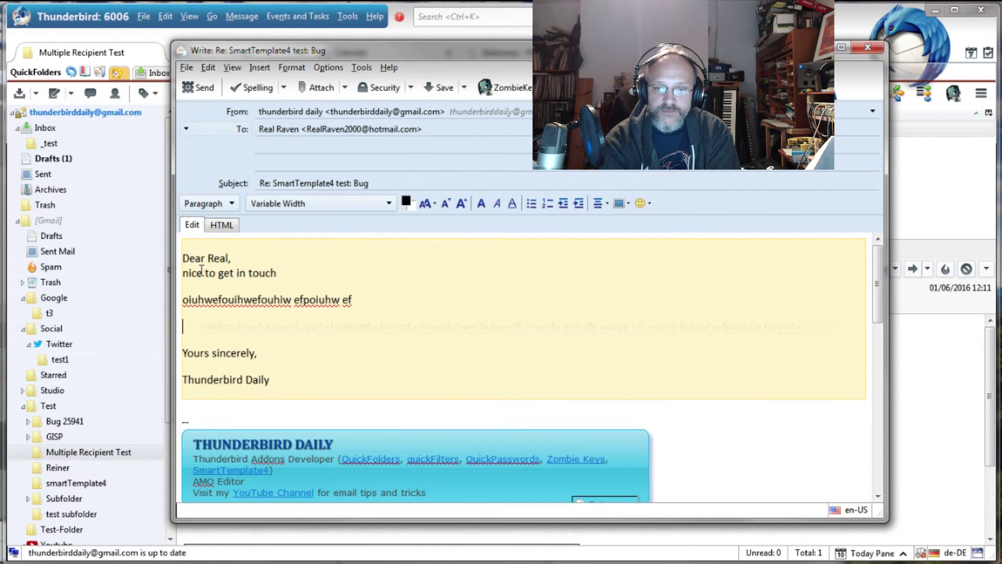
text(wefoiuhw efoiuh weoifuh wefoiuh weoiuf hwoieuh )
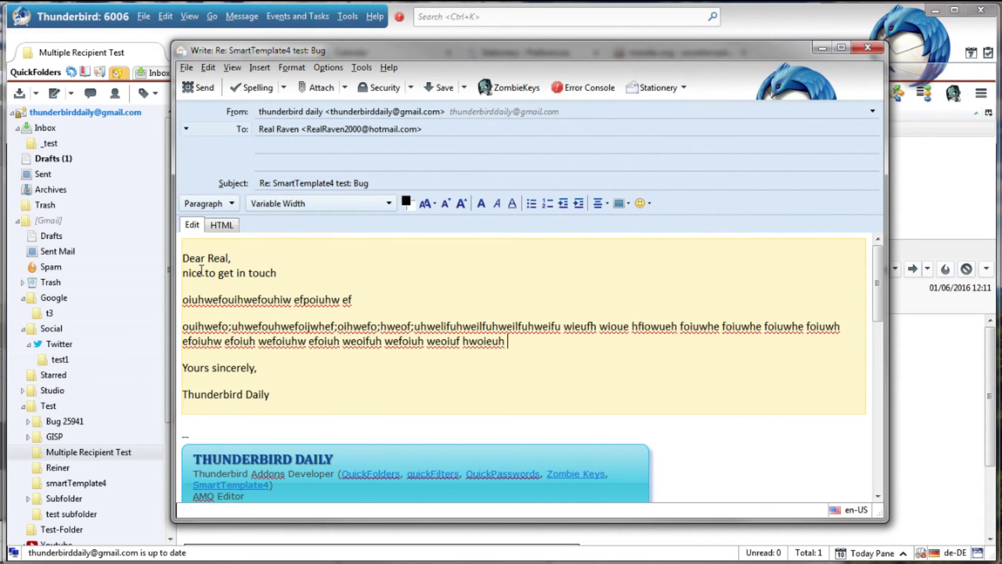
text(foiwue hf)
key(Return)
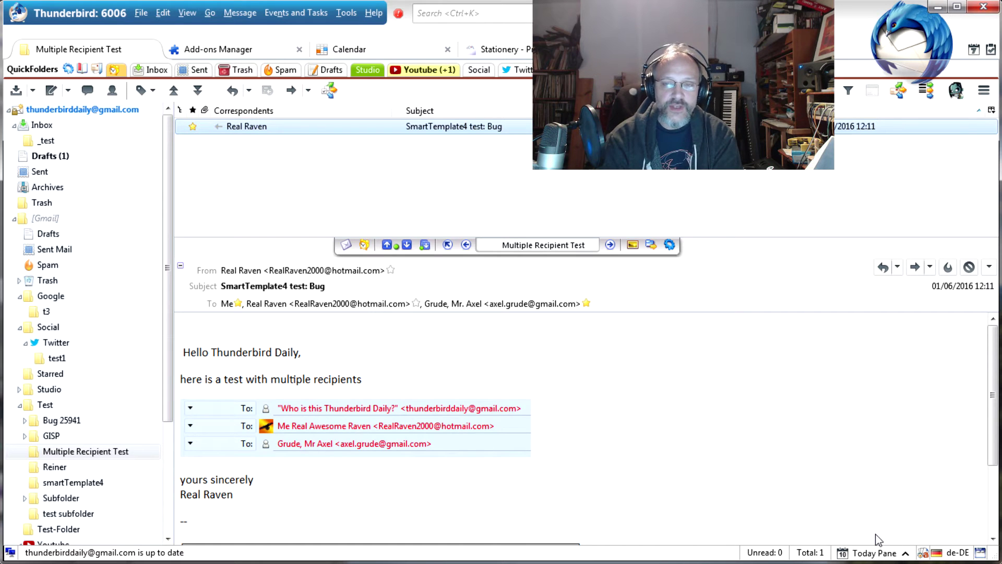
Check the reply's default quote header, then enable 'Apply the following template to the replied message'
click(882, 268)
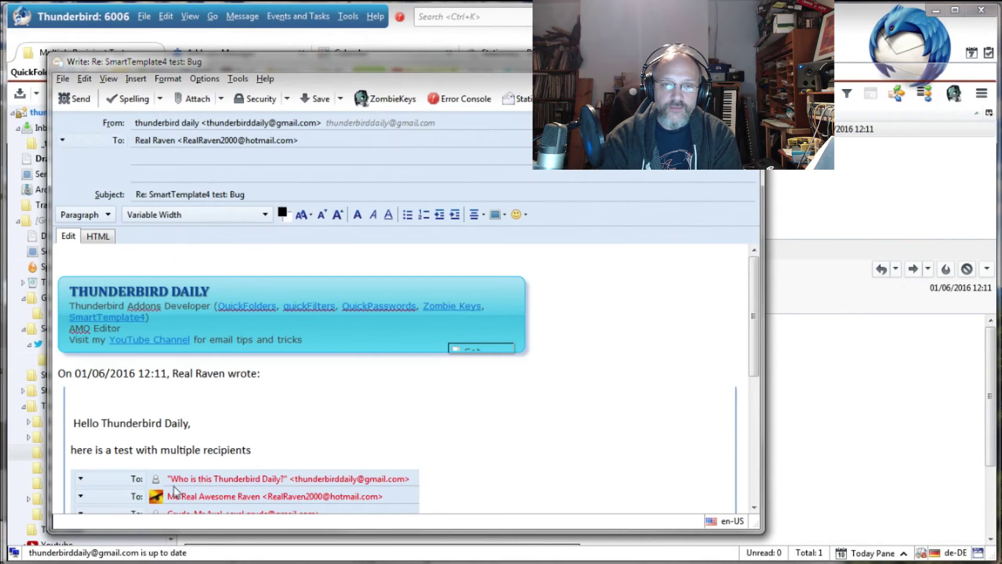
drag(264, 375, 55, 375)
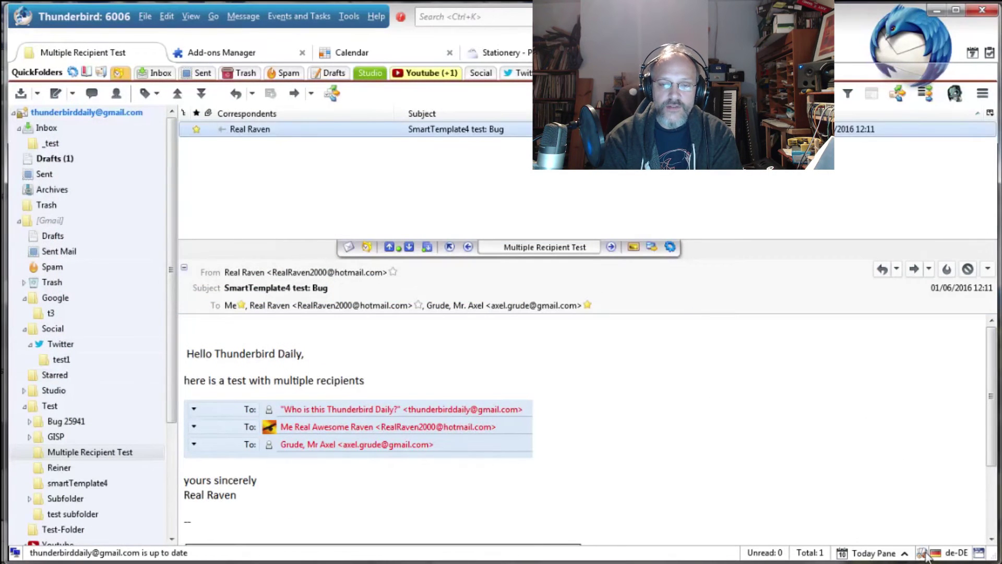
click(923, 553)
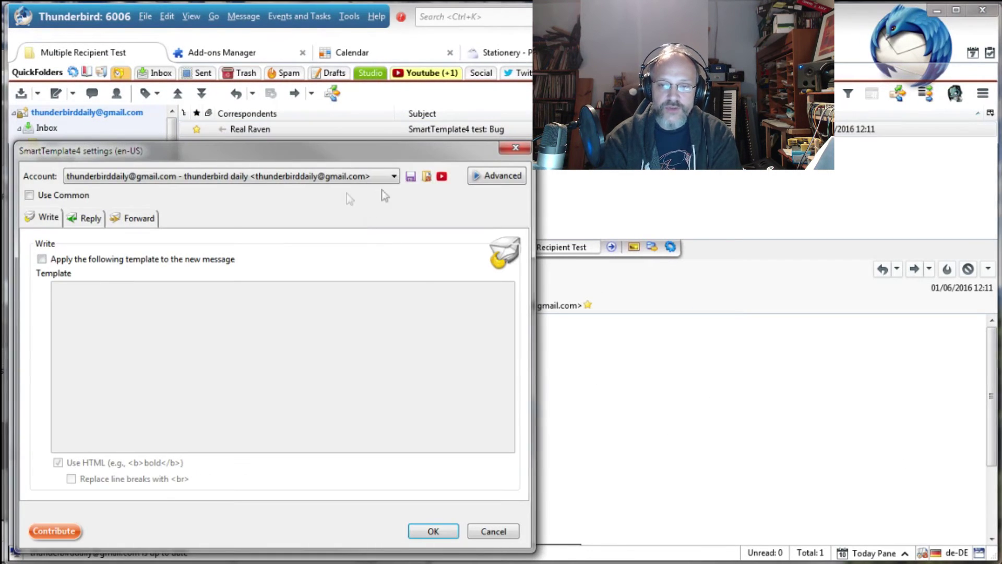
click(86, 218)
click(42, 259)
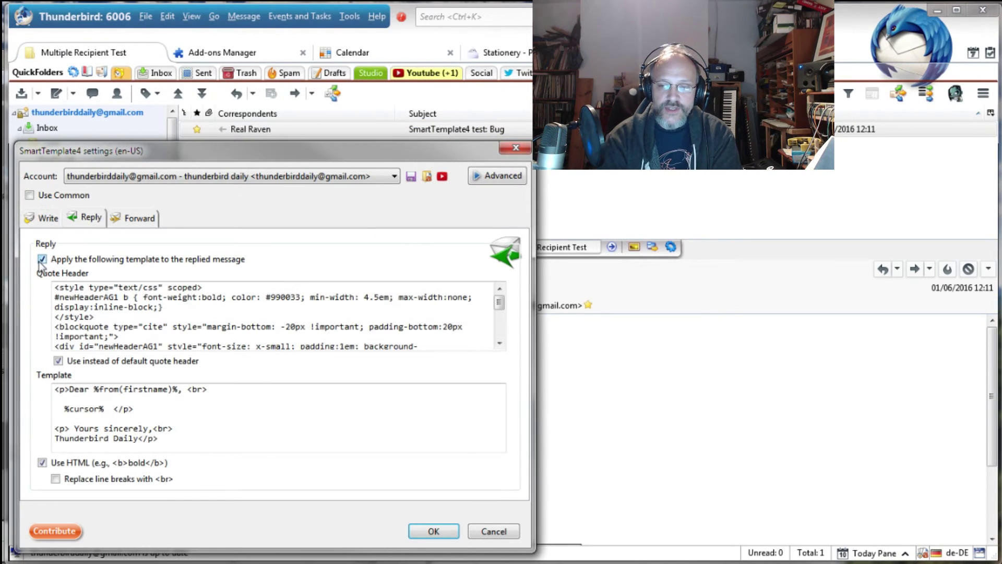
click(434, 531)
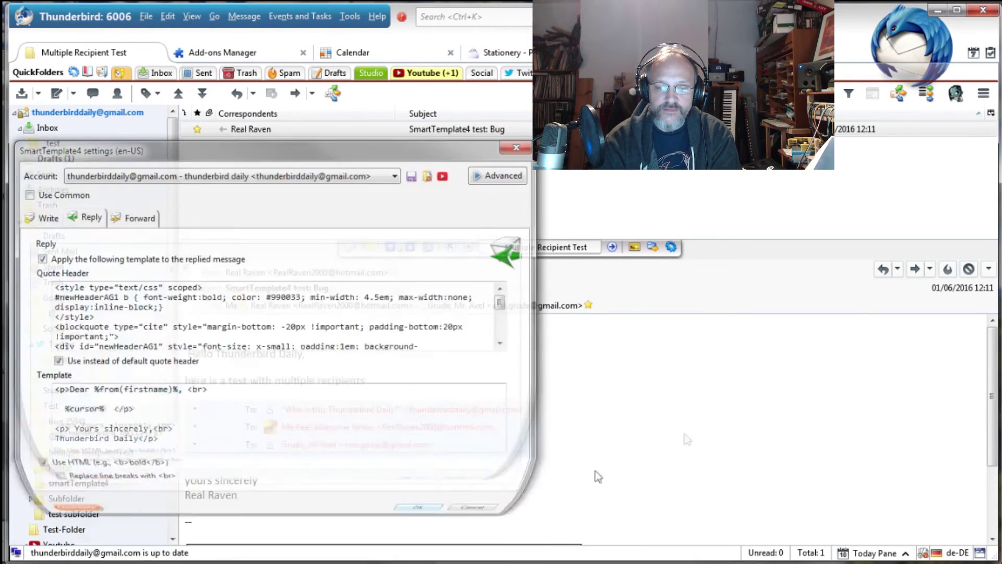
Reply via Stationery > SmartTemplate4 and select the quoted header text down to [Week 22]
click(883, 269)
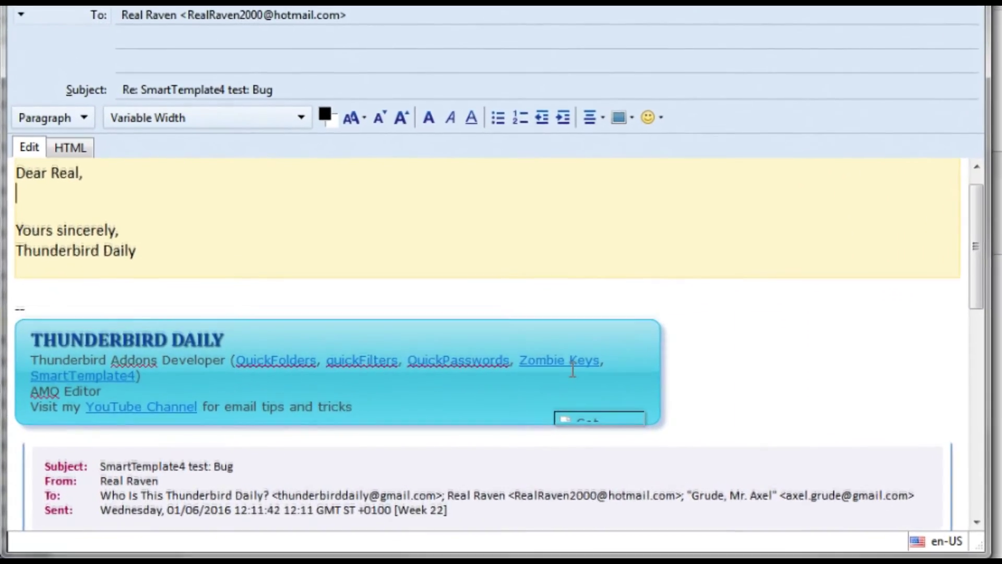
scroll(517, 389, down, 1)
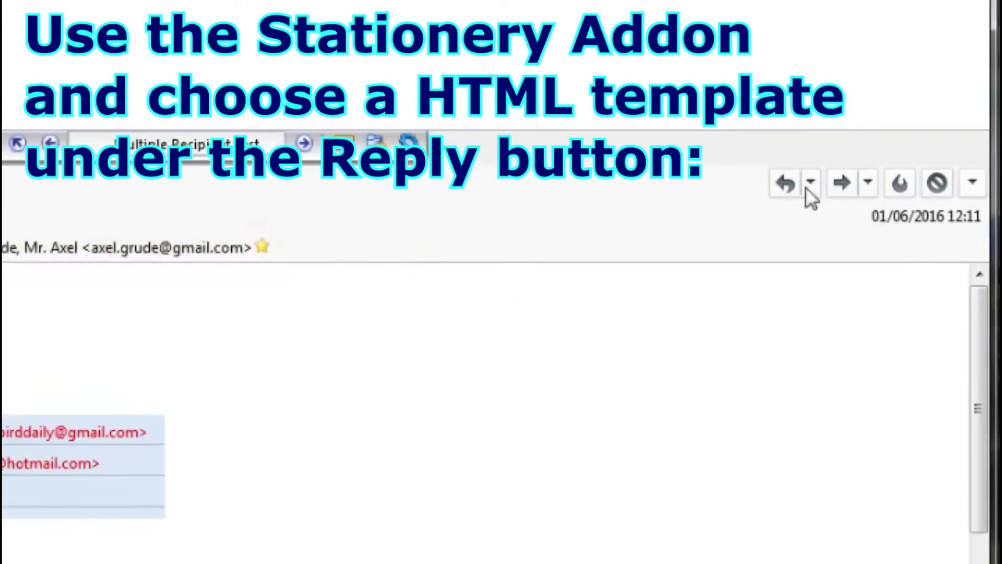
click(871, 243)
mouse_move(798, 203)
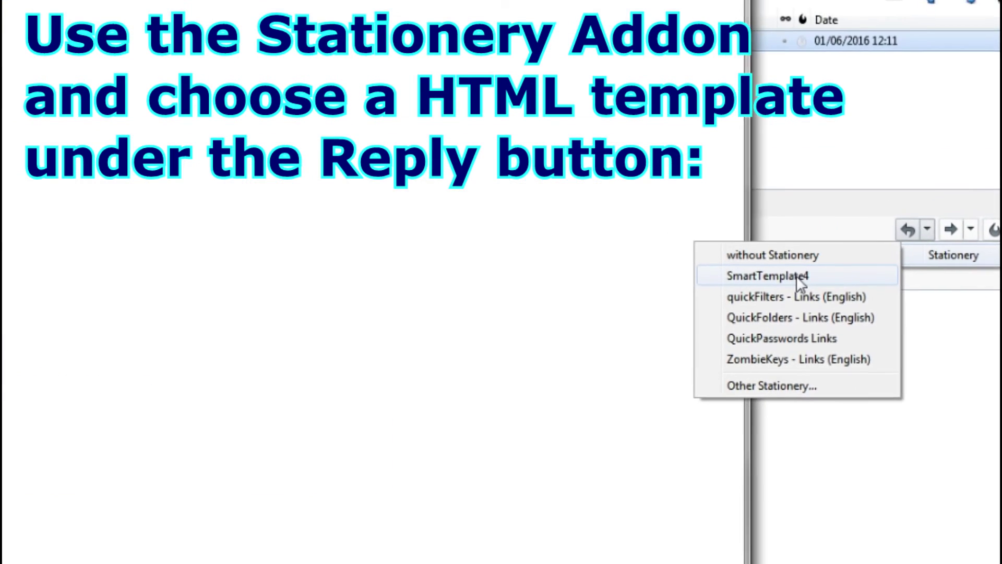
click(741, 263)
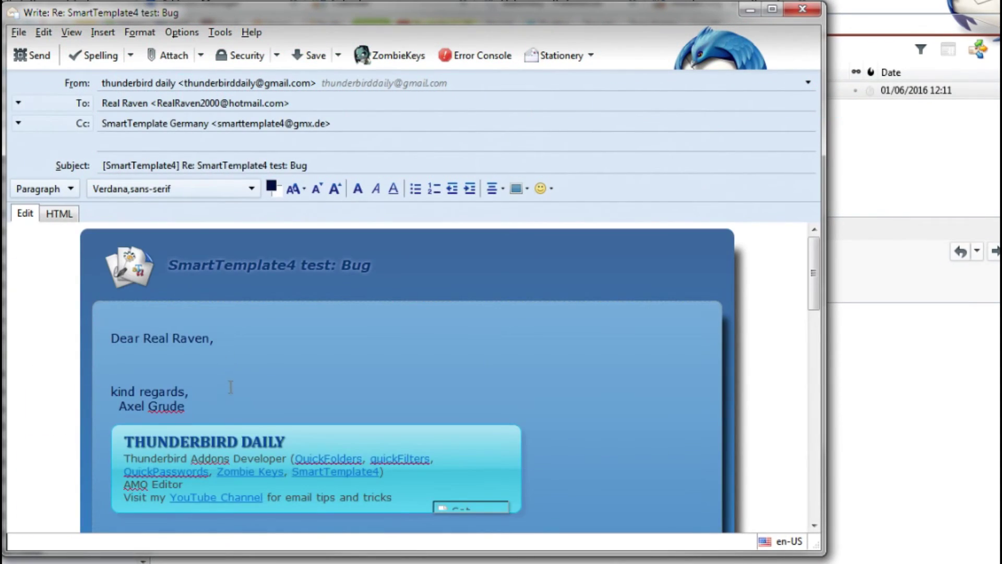
scroll(231, 387, down, 4)
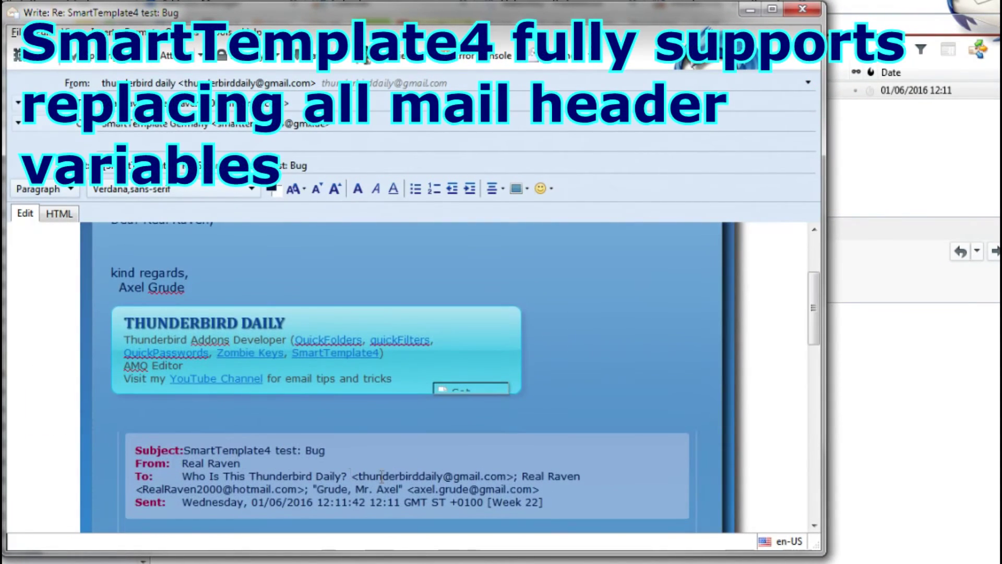
drag(551, 514, 213, 477)
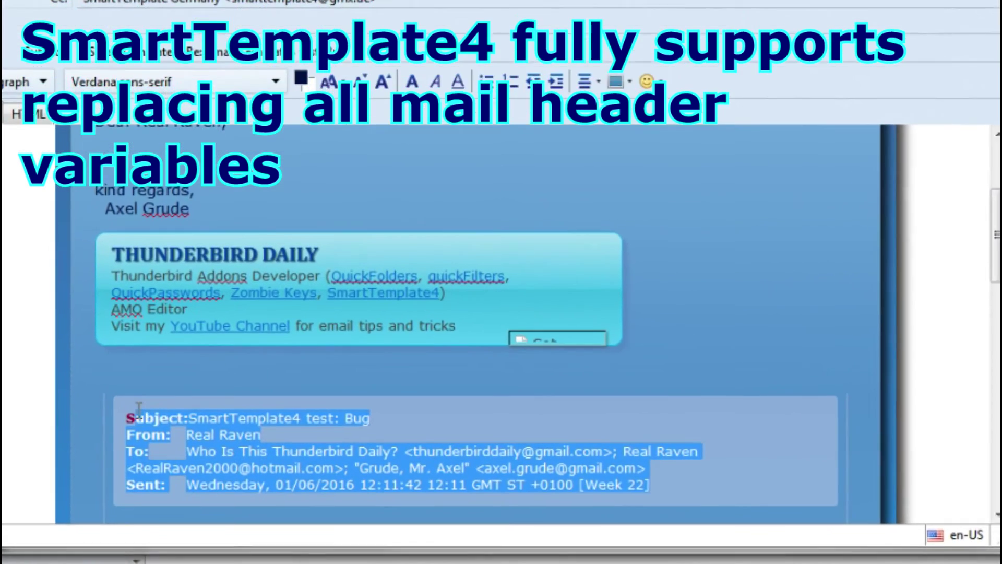
drag(138, 410, 596, 486)
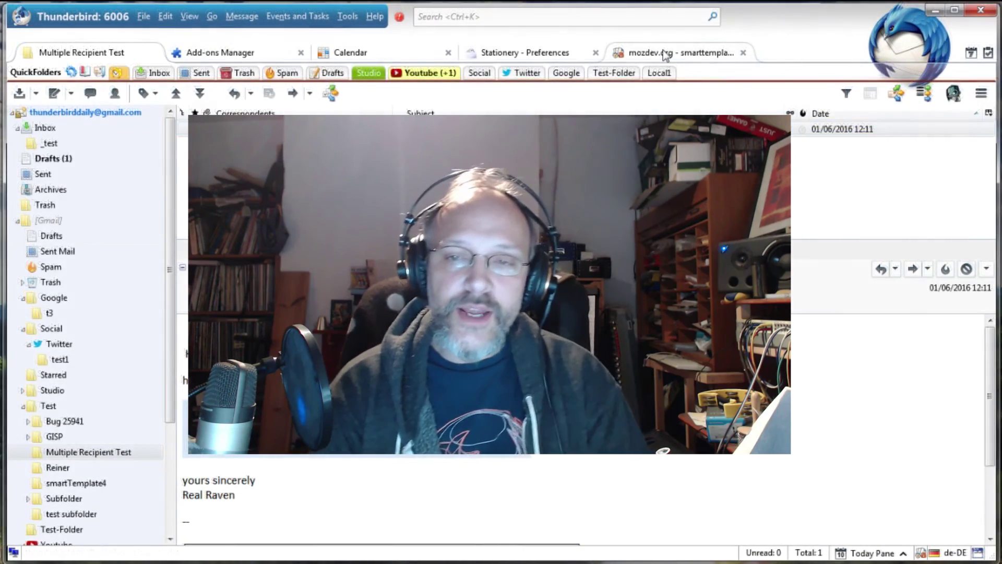
Switch to the mozdev SmartTemplate4 tab and follow the 'contribute to SmartTemplate4' link
click(665, 55)
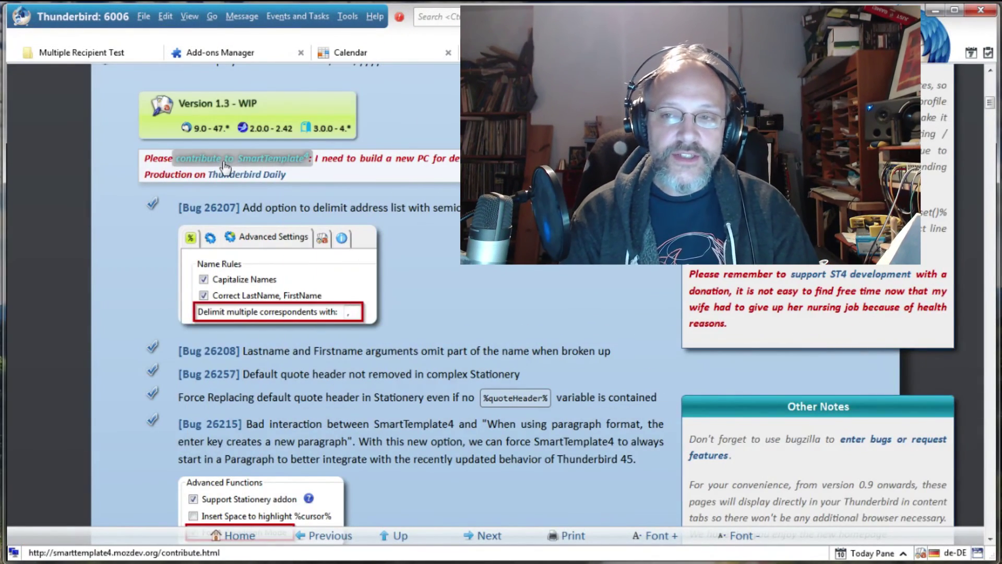
click(225, 166)
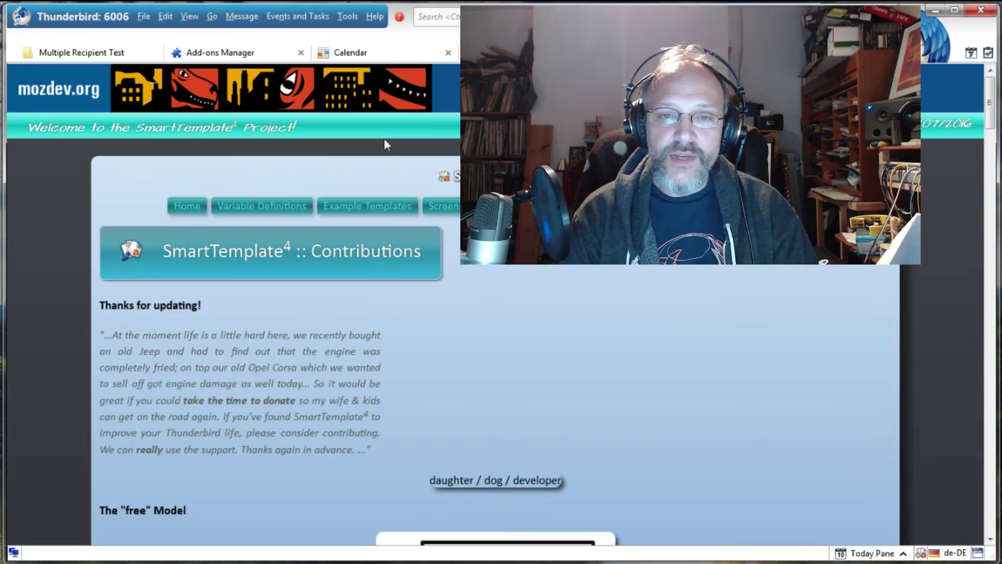